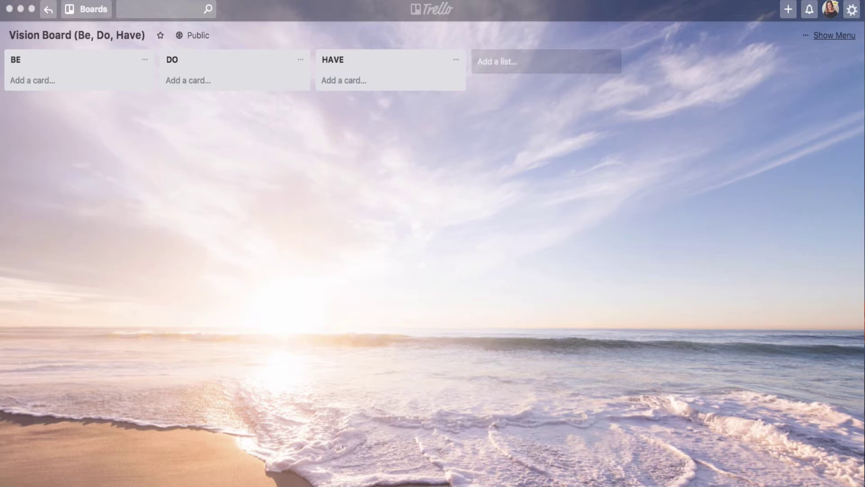
Browse the board menu's more options, then close the board side panel
click(835, 35)
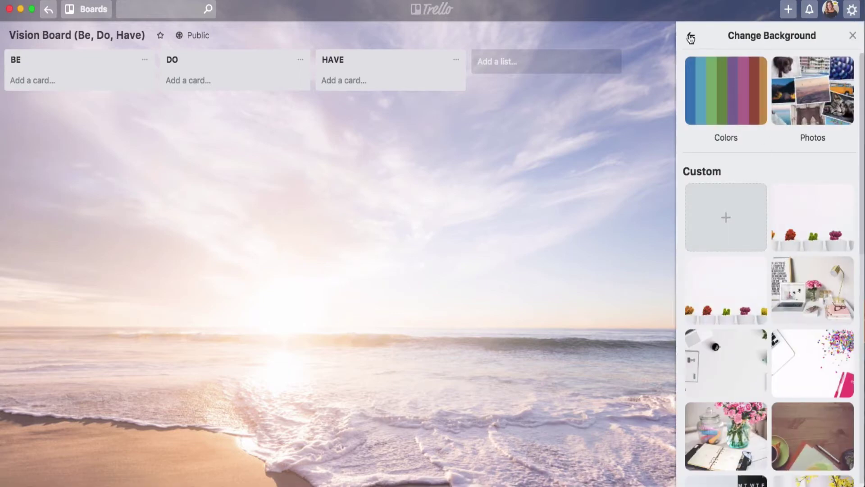
click(691, 38)
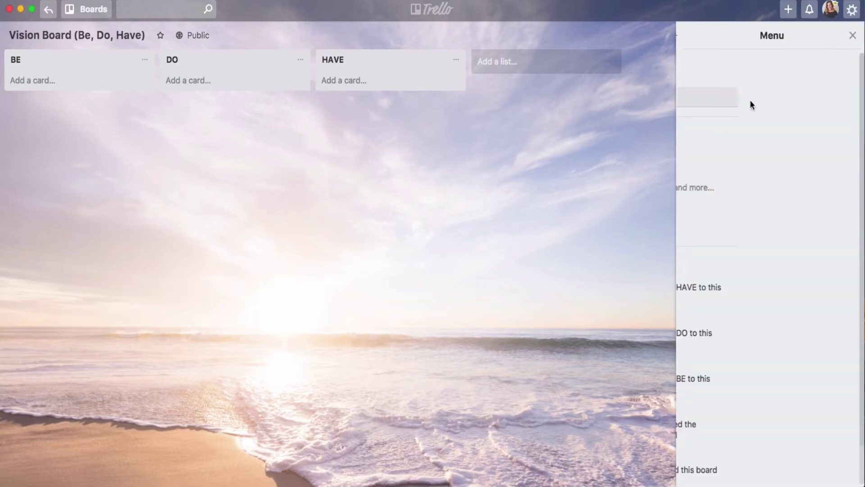
click(721, 228)
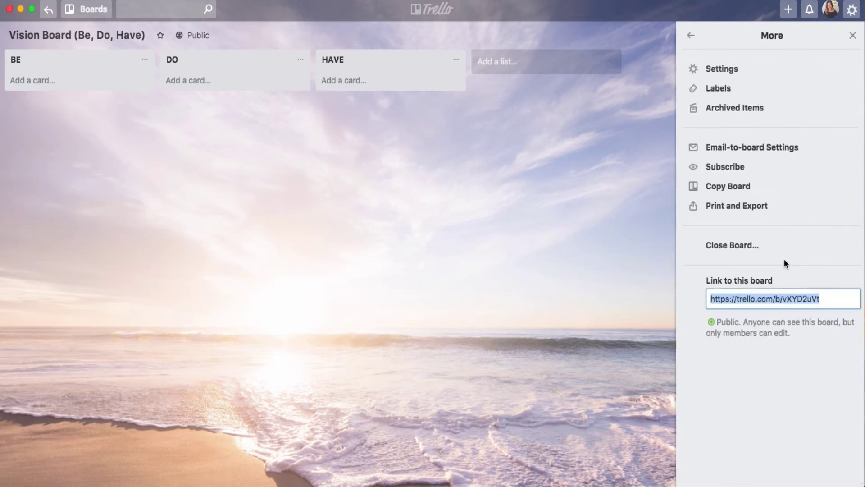
click(852, 35)
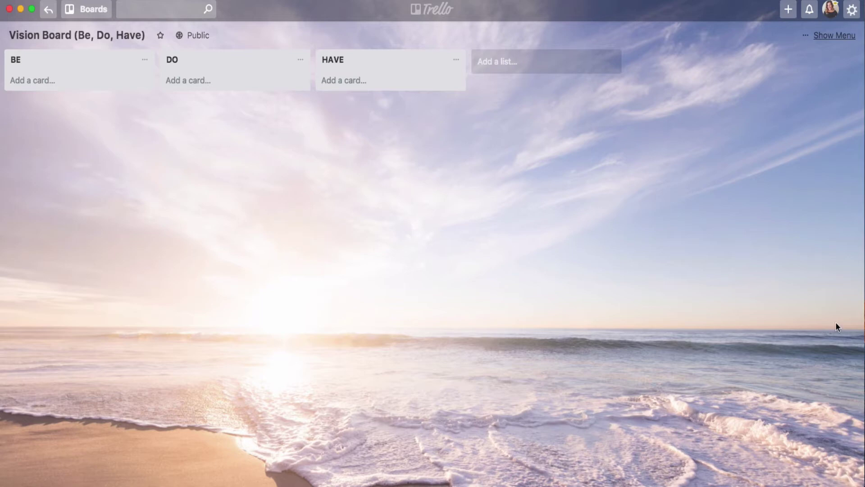
Add a 'Debt Free' card to the BE list
click(32, 81)
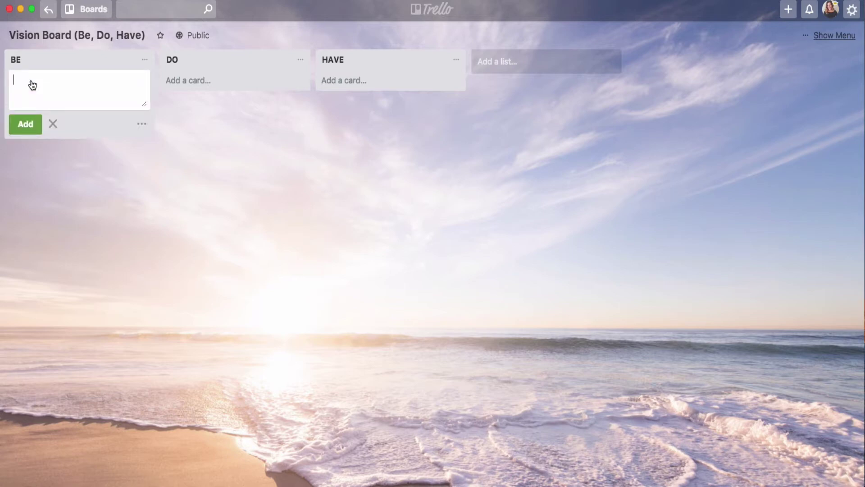
text(Debt Free)
key(Return)
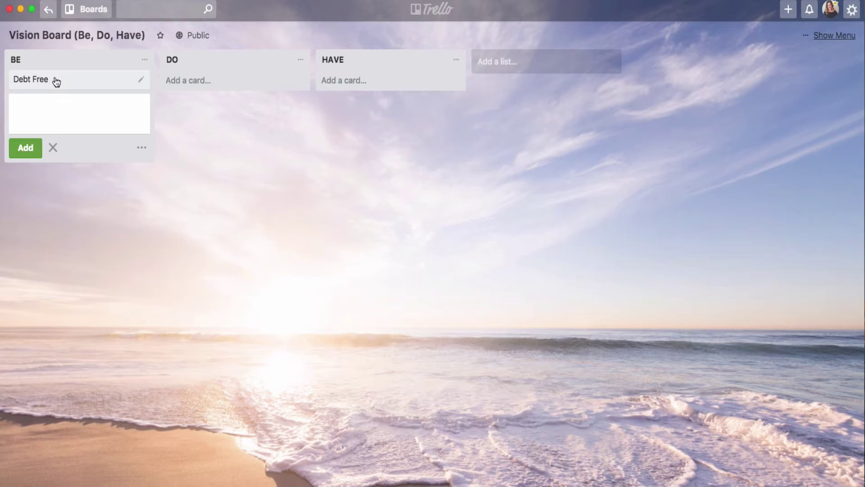
Open the Debt Free card and put the cursor in its comment box
click(56, 81)
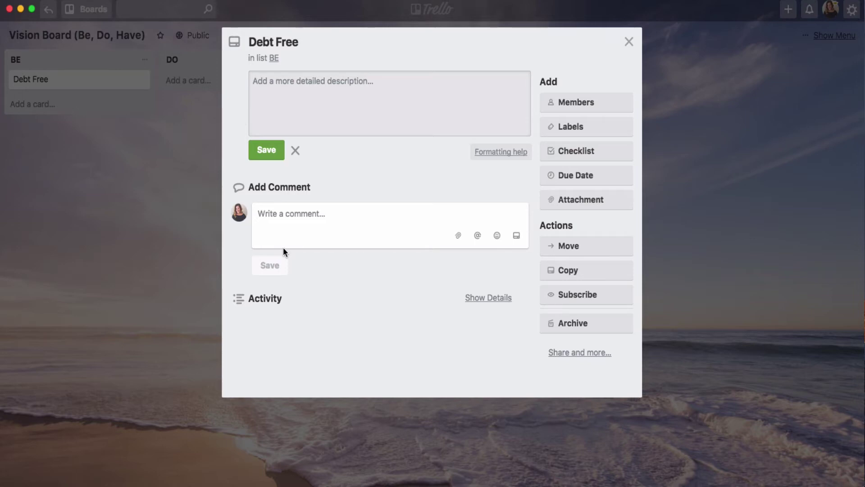
click(279, 230)
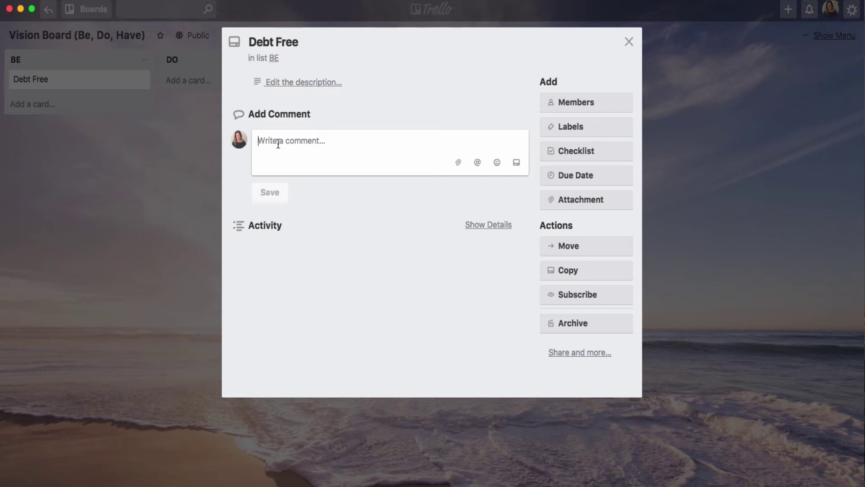
Write the comment 'Debt free image' and attach the signpost screenshot from the computer
text(Debt free image)
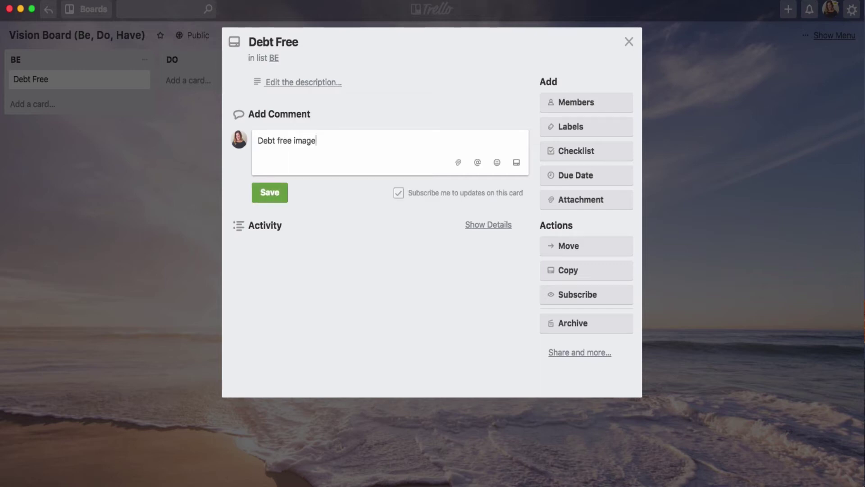
click(459, 163)
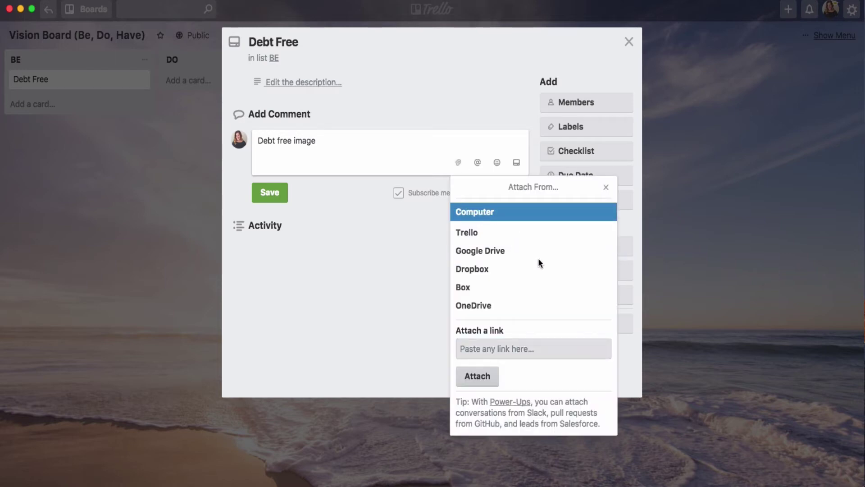
key(Return)
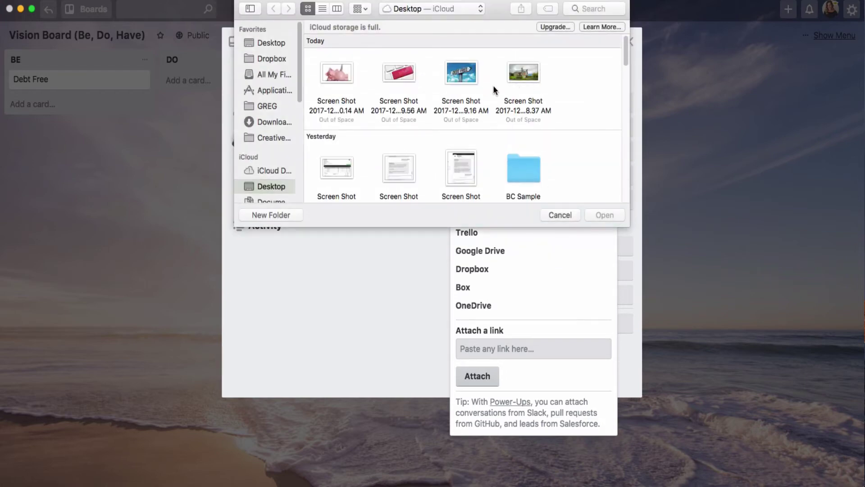
double_click(461, 74)
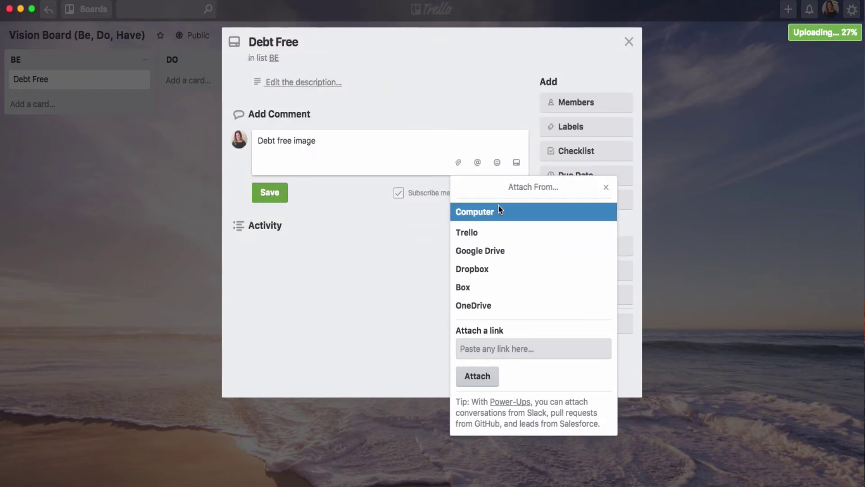
click(603, 188)
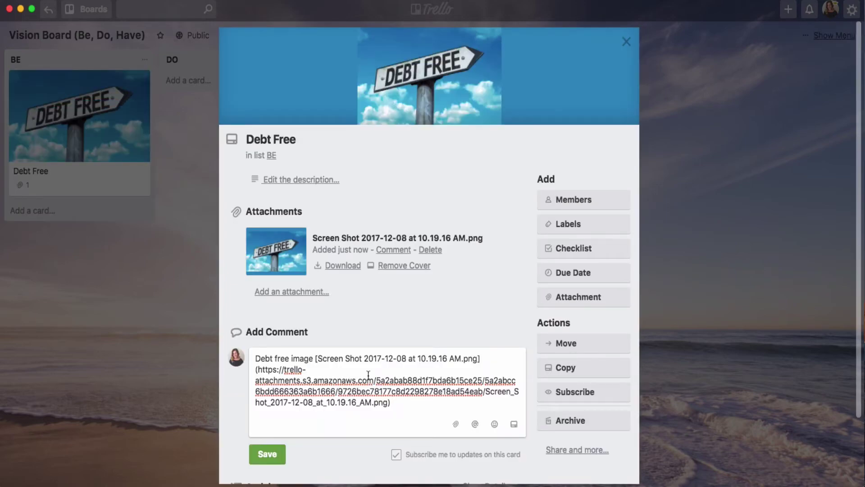
Post the 'Debt free image' comment and set the due date to Dec 9, 12:00 PM
click(267, 455)
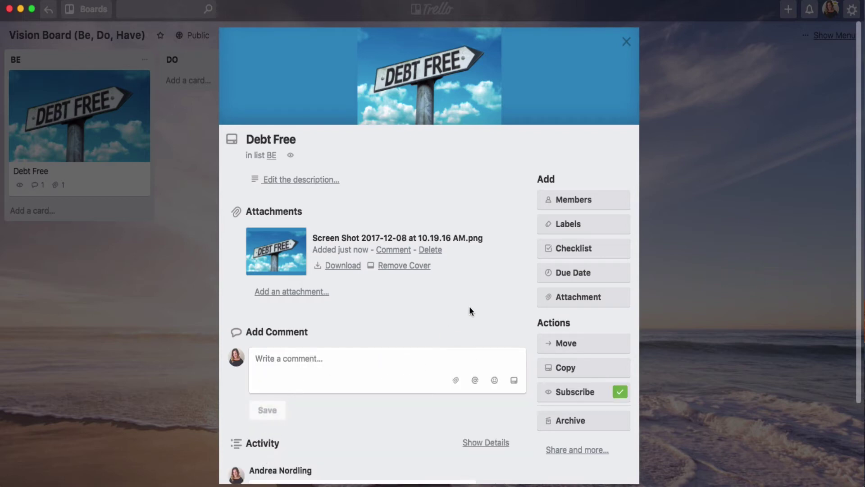
click(579, 272)
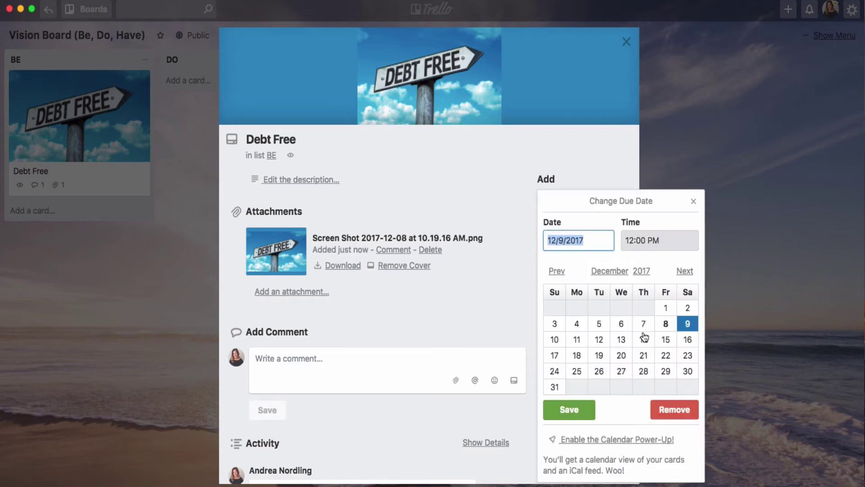
click(689, 324)
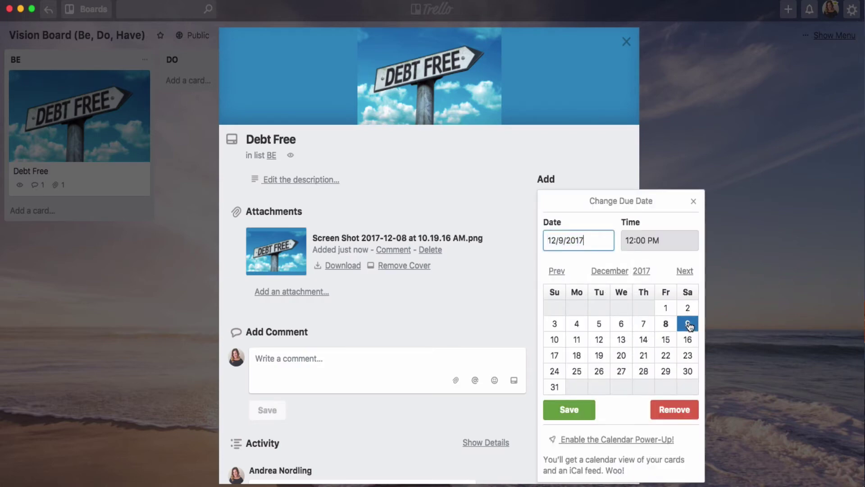
click(569, 409)
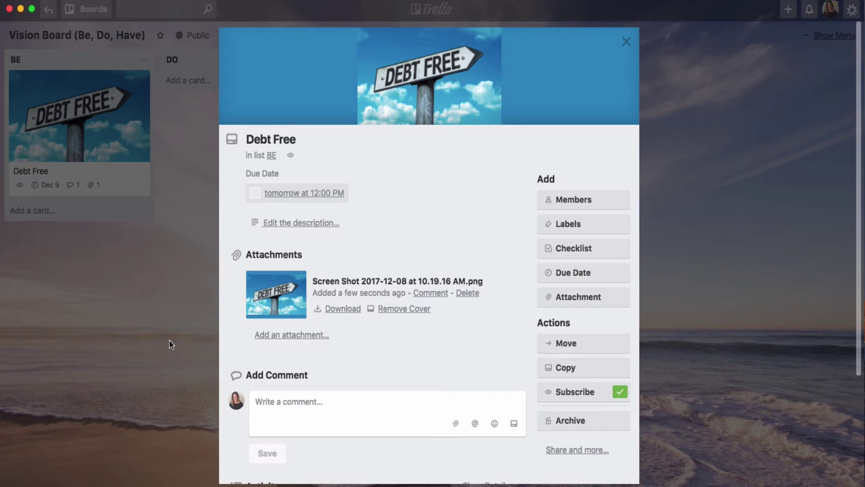
Remove the signpost image cover, restore it as the cover, and close the card
click(141, 305)
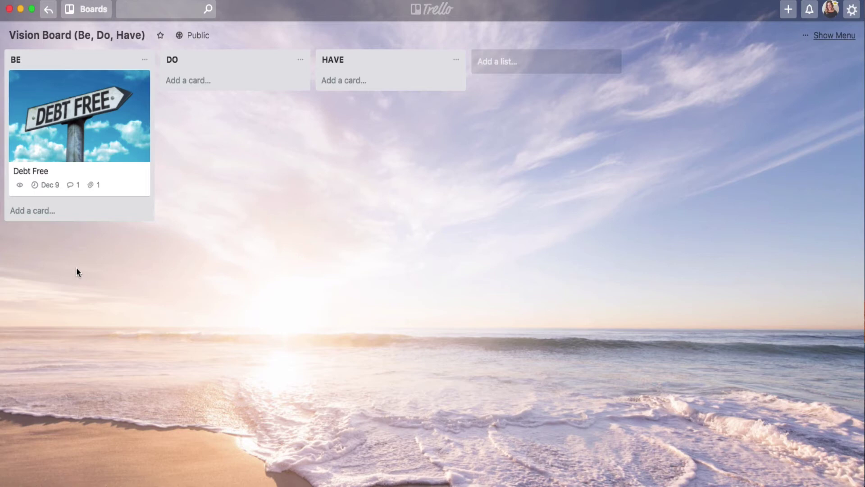
click(87, 130)
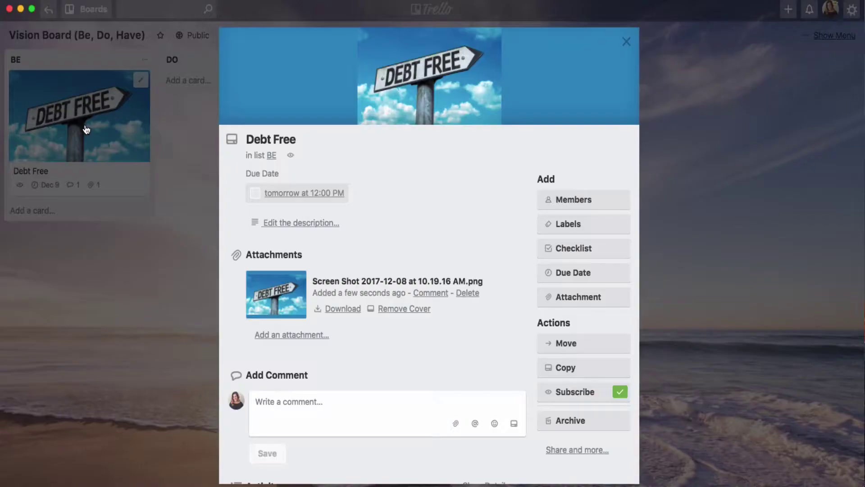
click(400, 315)
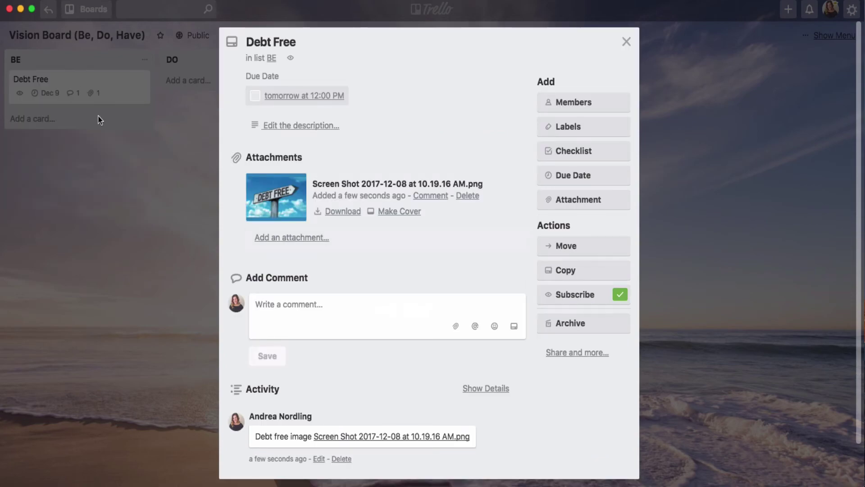
click(113, 238)
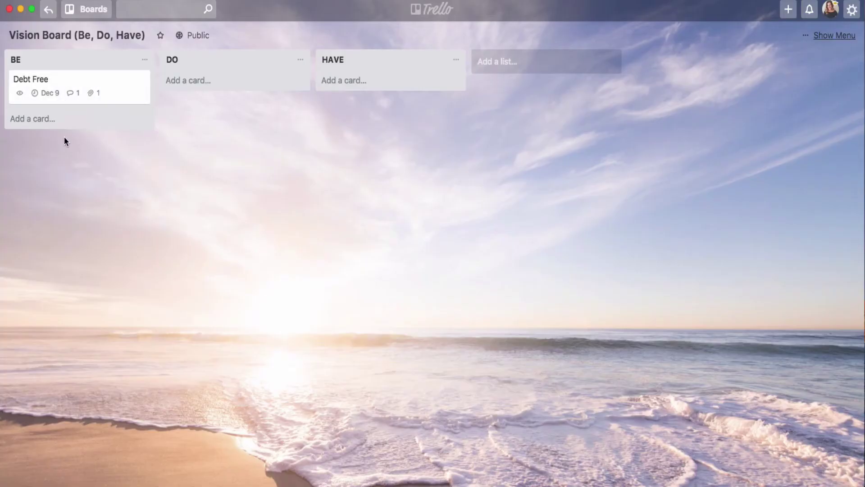
click(79, 91)
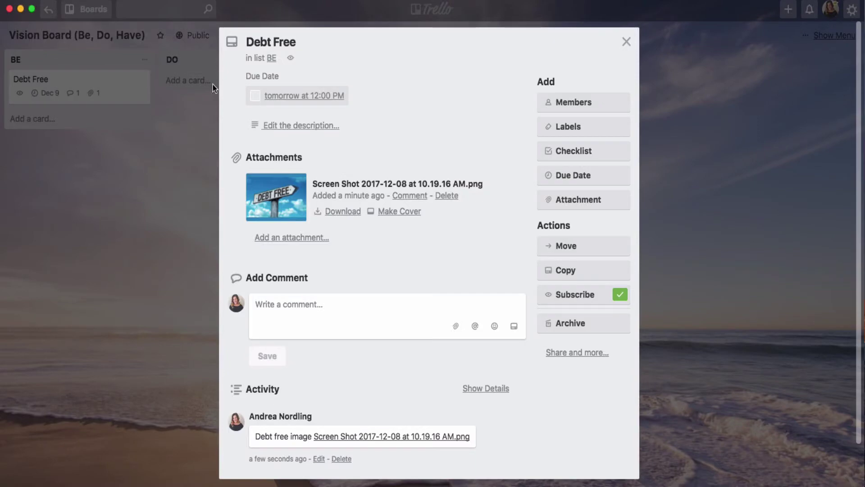
click(402, 213)
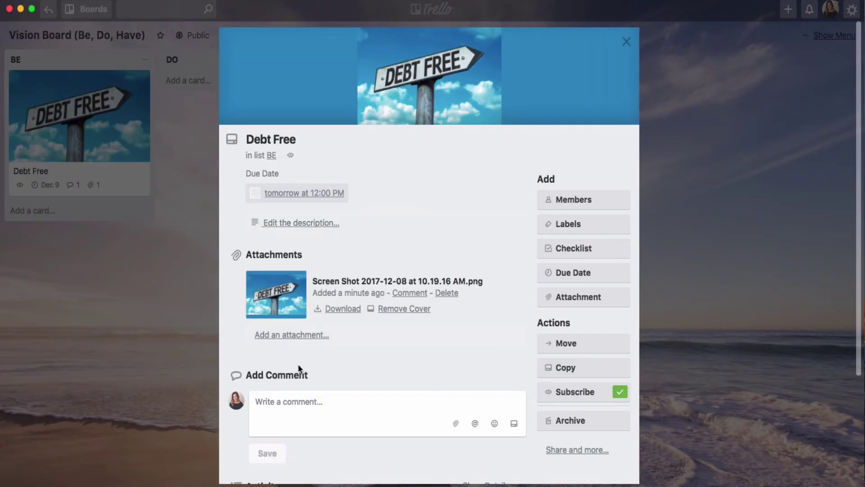
click(174, 347)
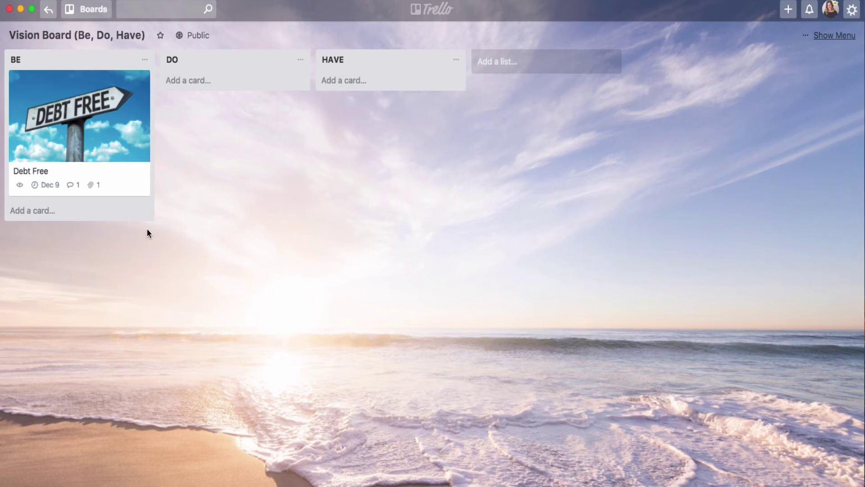
Add a 'Donate 10% income' card to the DO list
click(195, 81)
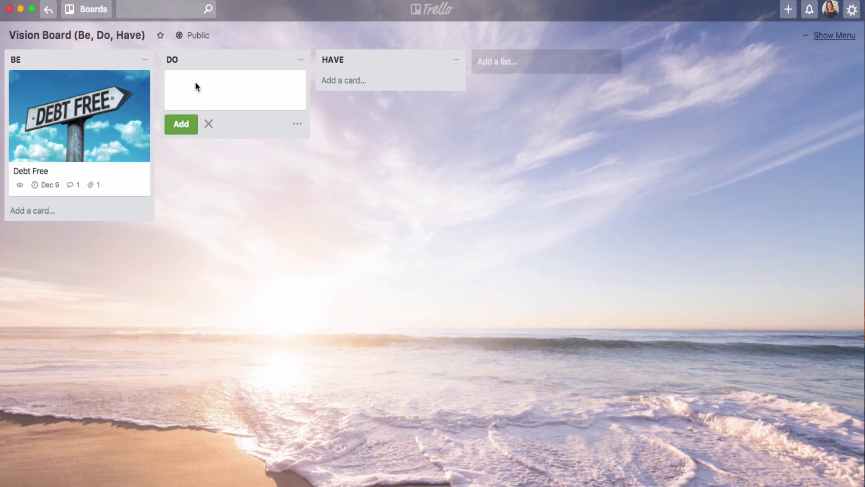
text(Donate 10% income)
key(Return)
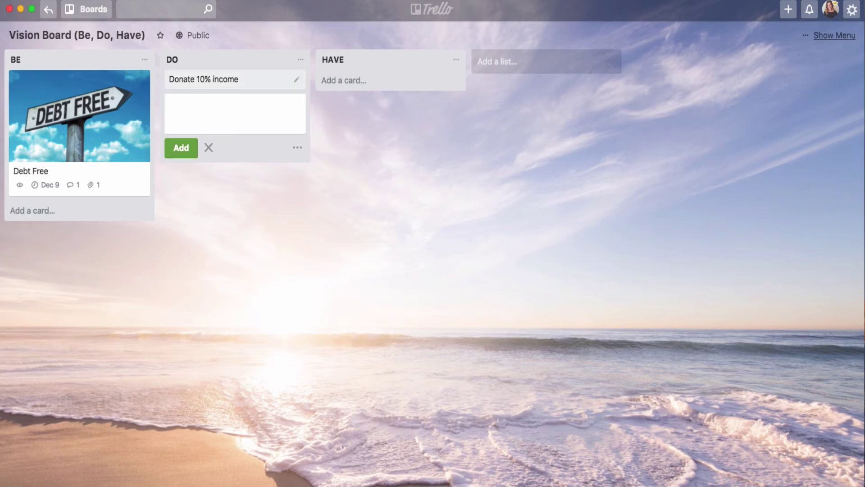
Post the comment 'Name of charity' on the card with the donate screenshot attached
click(228, 80)
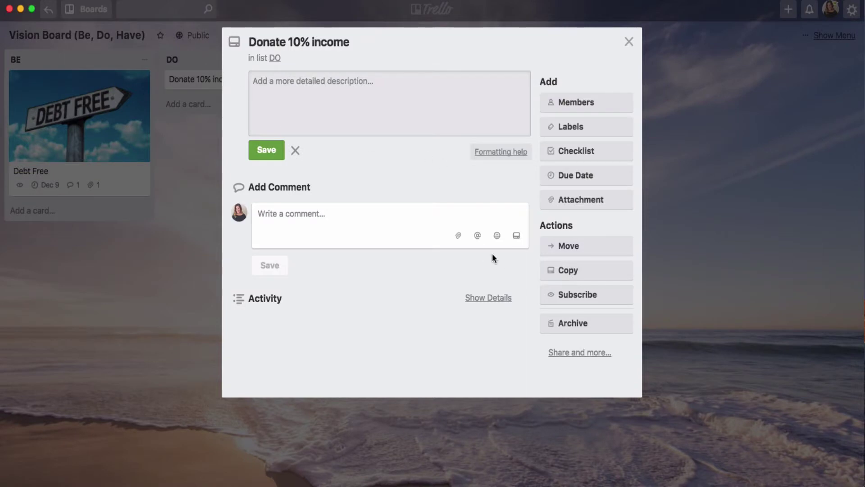
click(302, 218)
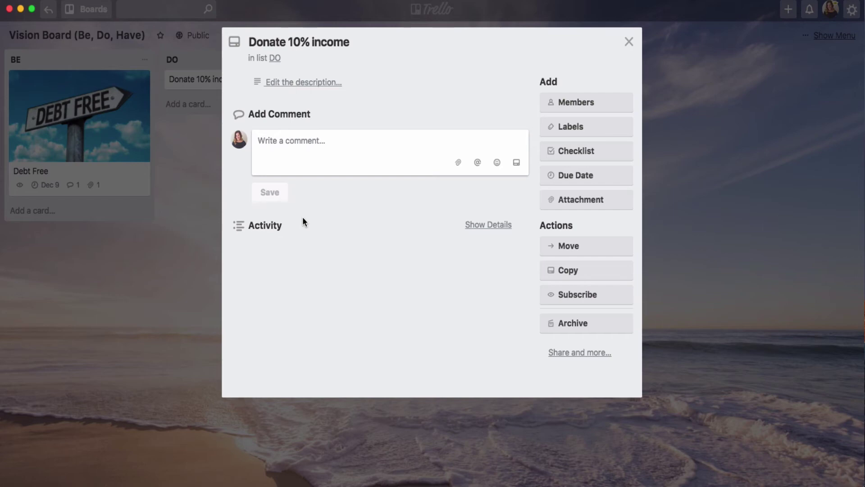
text(Name of chr)
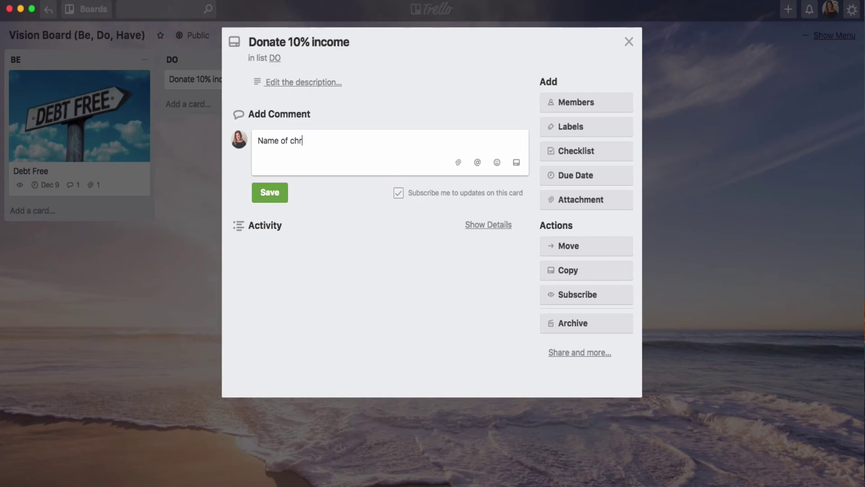
key(BackSpace)
text(arity)
click(458, 162)
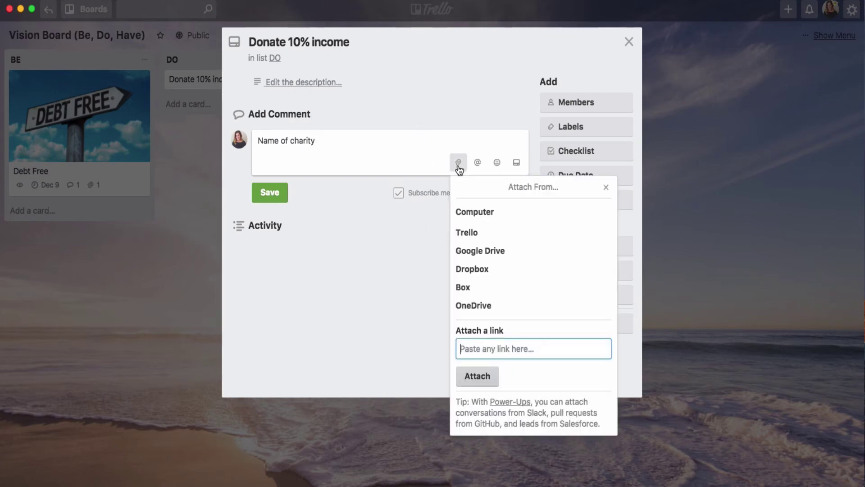
click(496, 220)
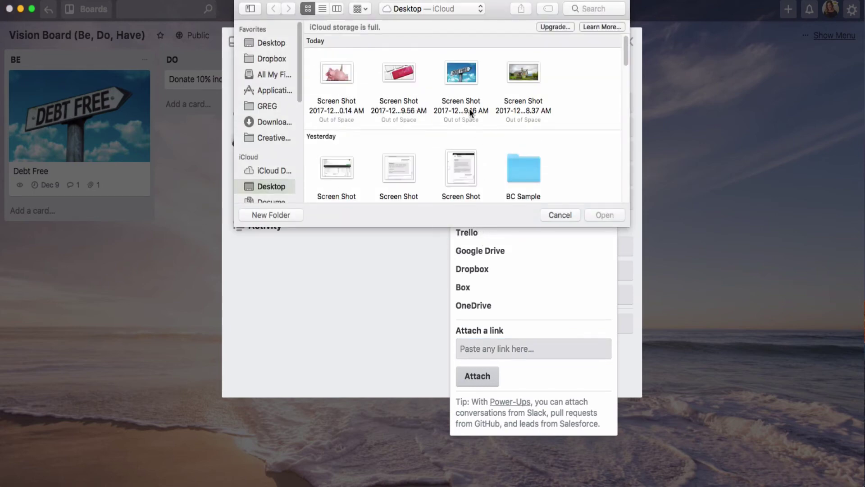
key(Escape)
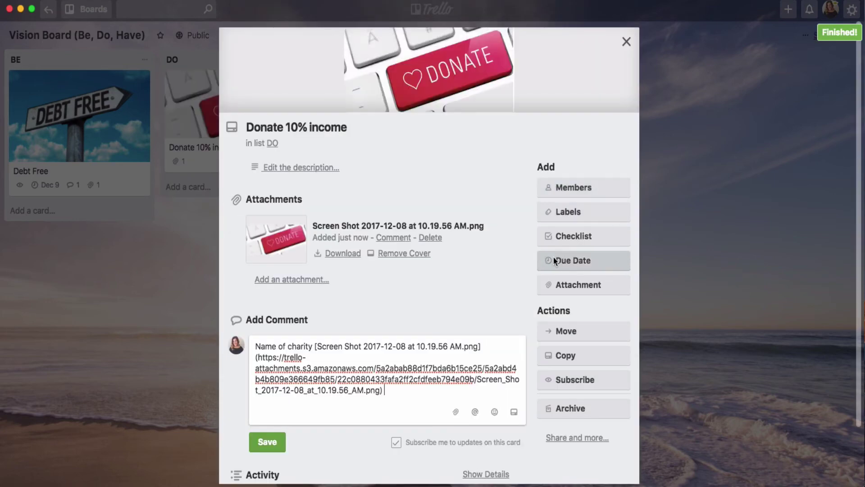
click(266, 444)
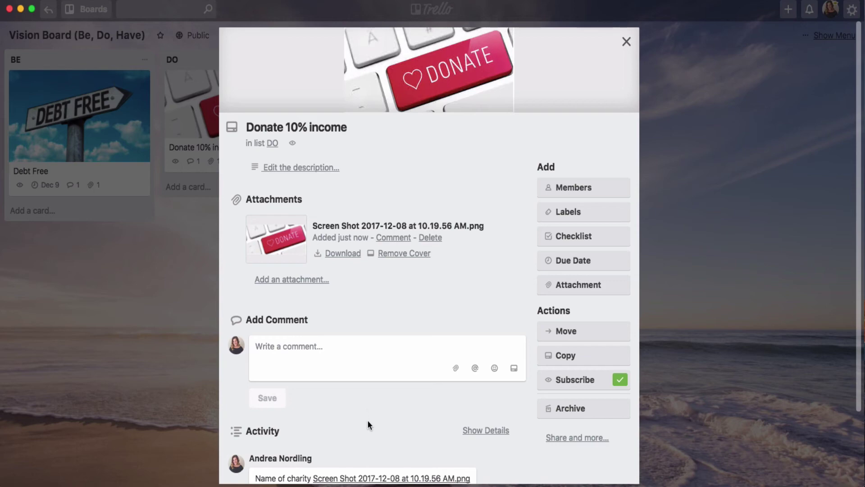
Highlight 'charity' in the posted comment and close the card
scroll(375, 410, down, 3)
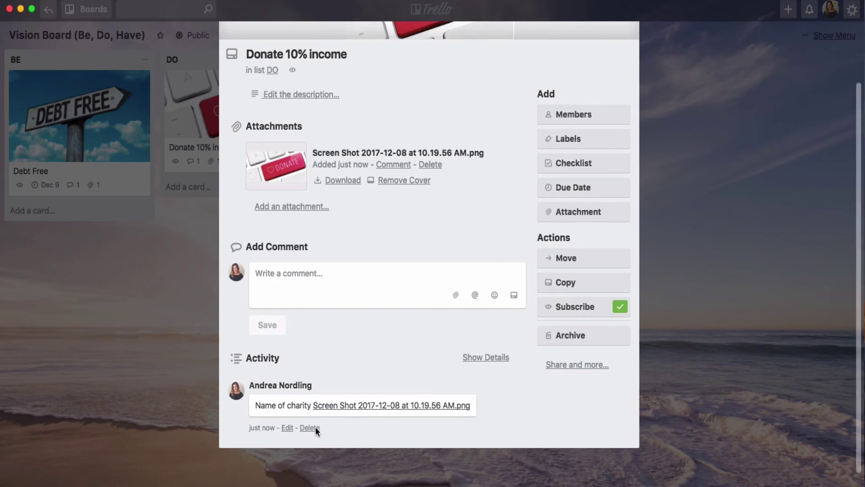
drag(287, 406, 310, 408)
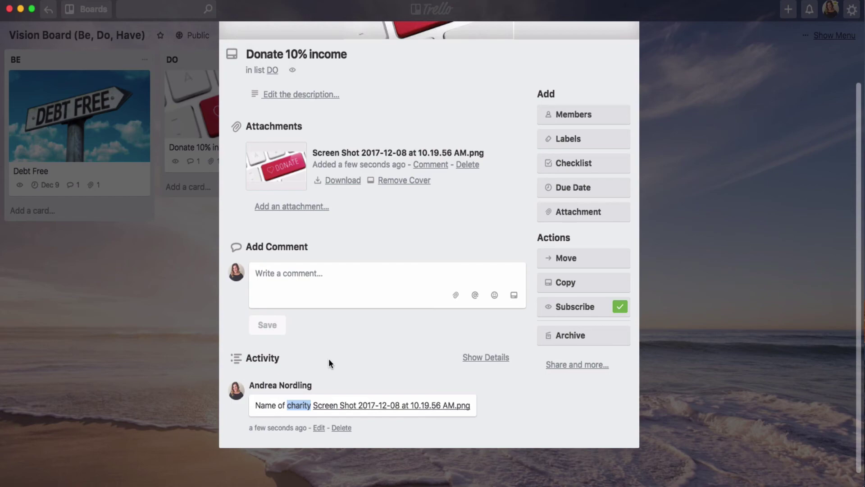
click(161, 334)
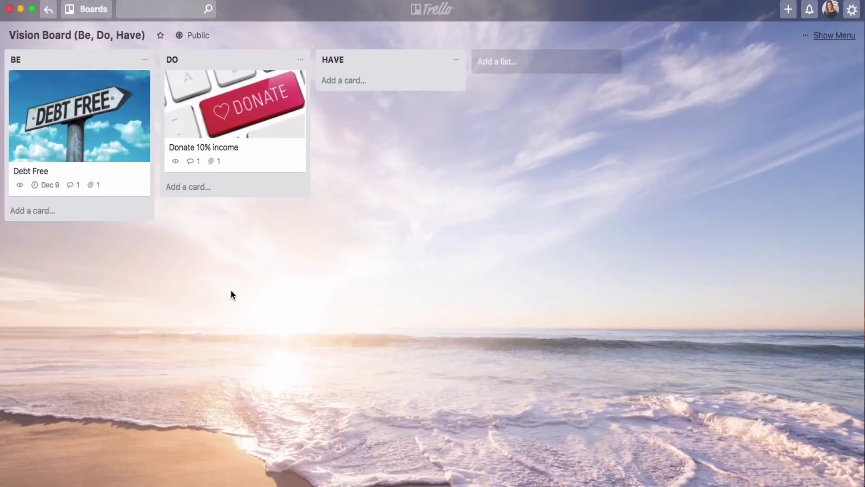
Add a 'Have 3 meals delivered a week' card to the HAVE list
click(343, 86)
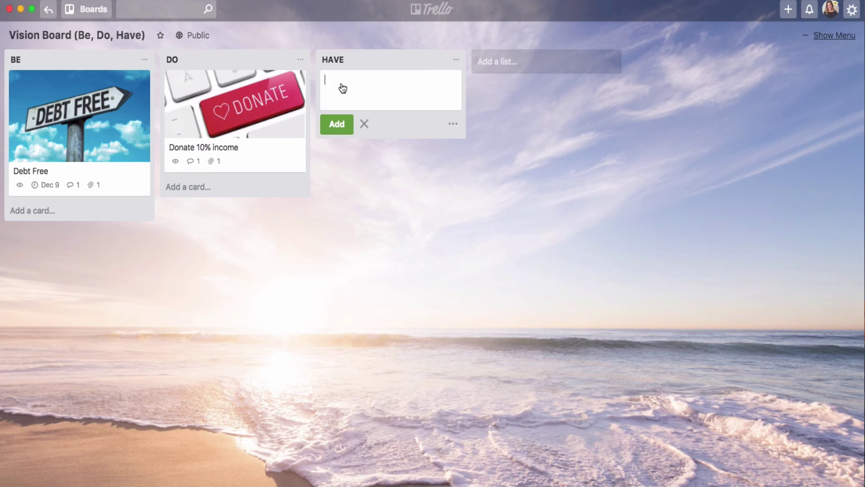
text(Have 3 meals delivered a week)
key(Return)
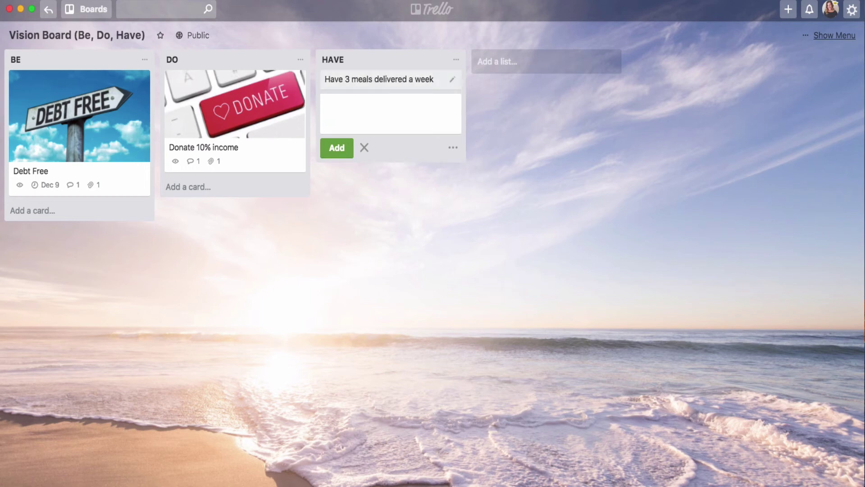
Open the meals card and start editing its description
click(385, 81)
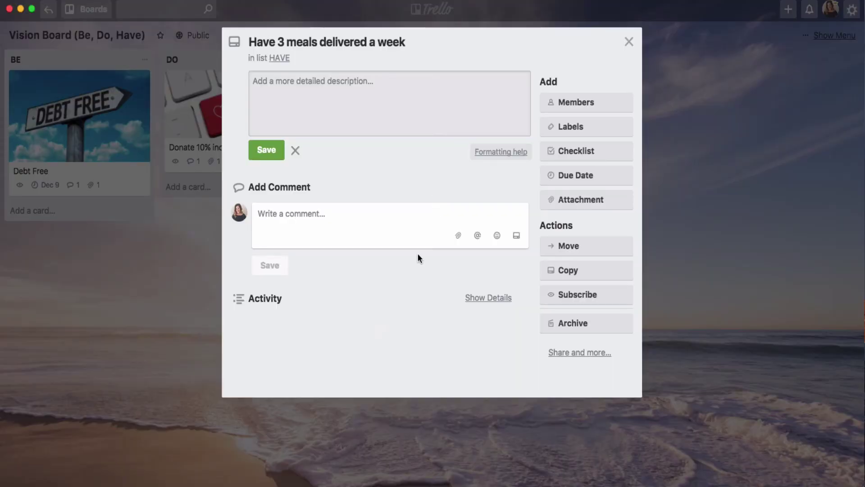
click(355, 222)
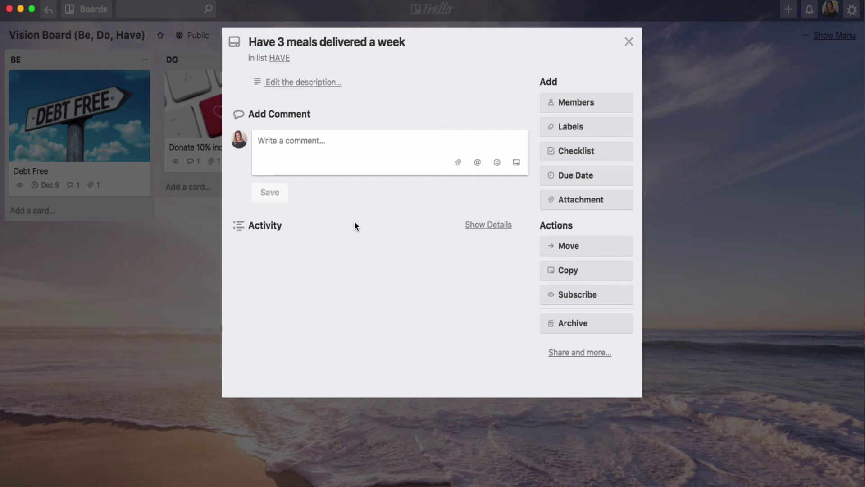
click(307, 83)
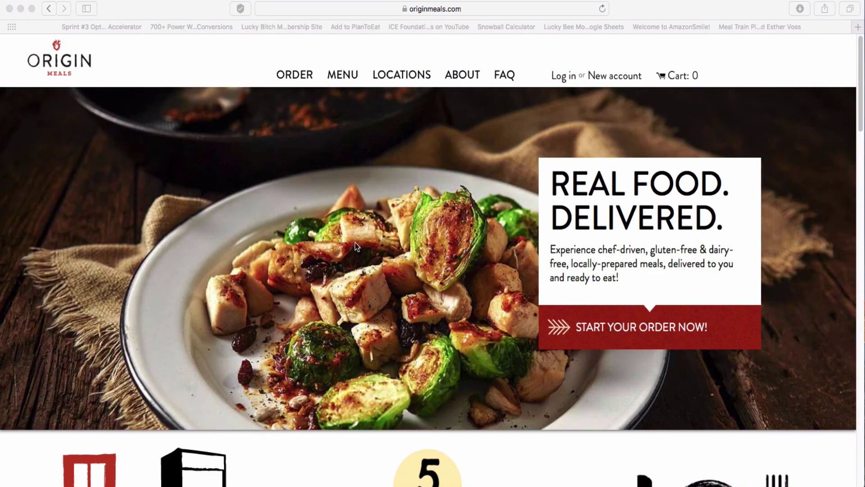
Screenshot the originmeals.com weekly menu for December 10th and return to Trello
click(437, 8)
key(super+c)
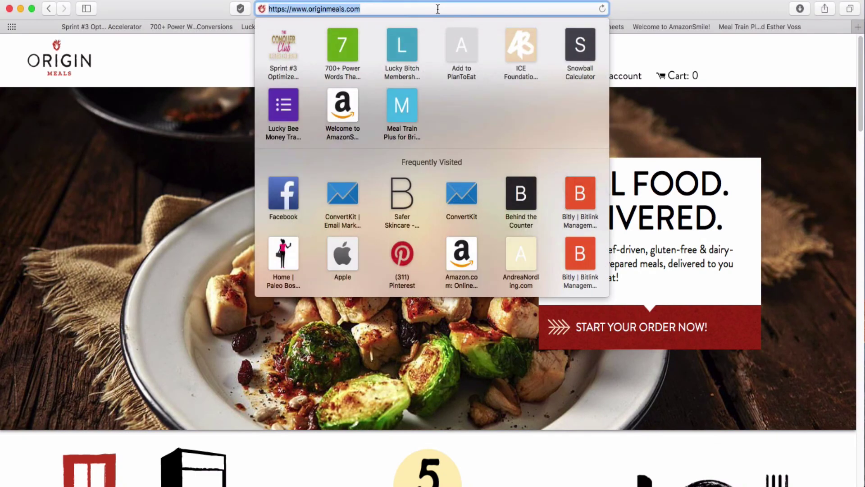
click(320, 469)
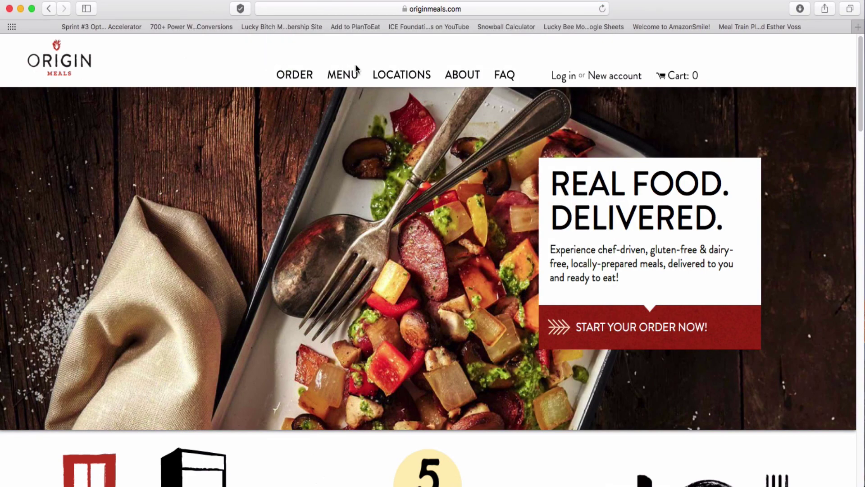
click(342, 77)
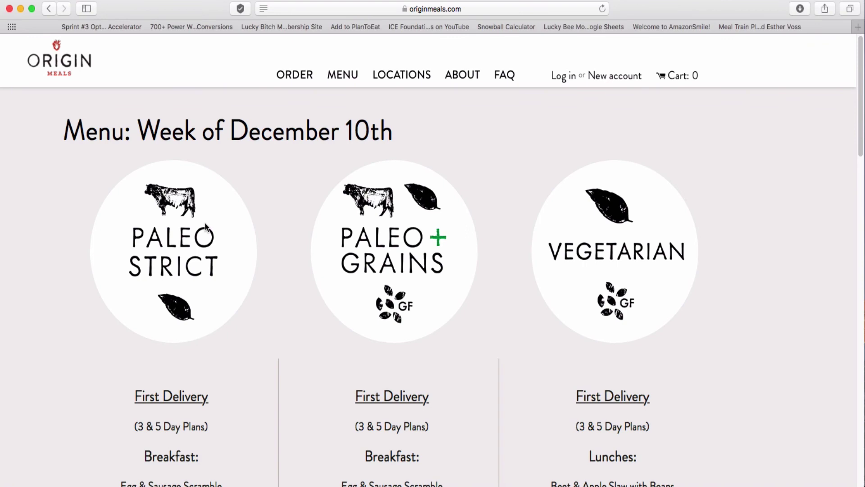
key(super+shift+4)
drag(39, 92, 800, 480)
key(super+Tab)
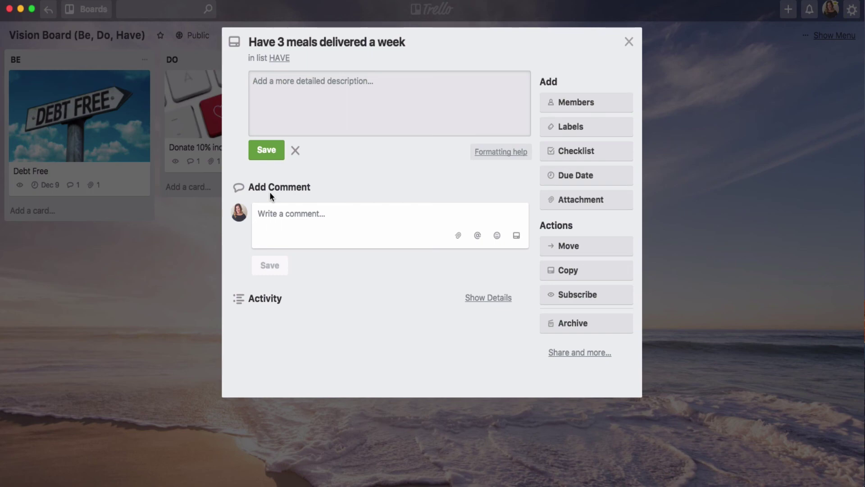
Set the description to the Origin Meals link followed by 'Meal delivery service'
key(super+v)
click(267, 150)
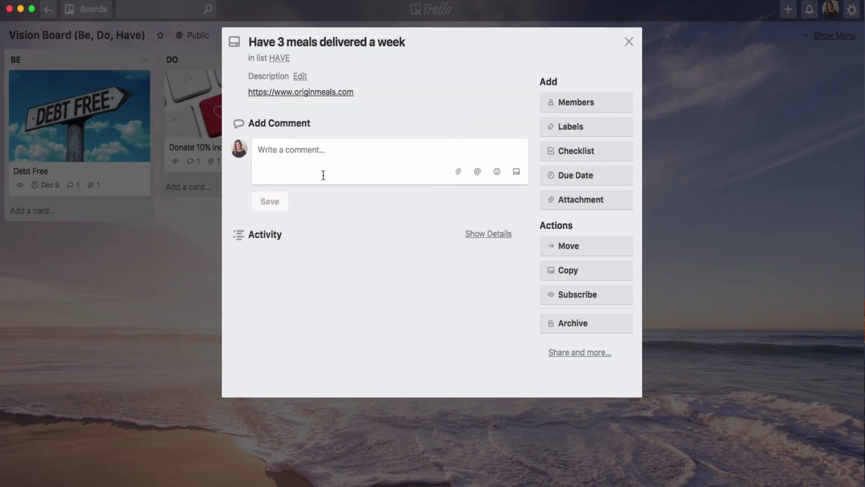
click(300, 77)
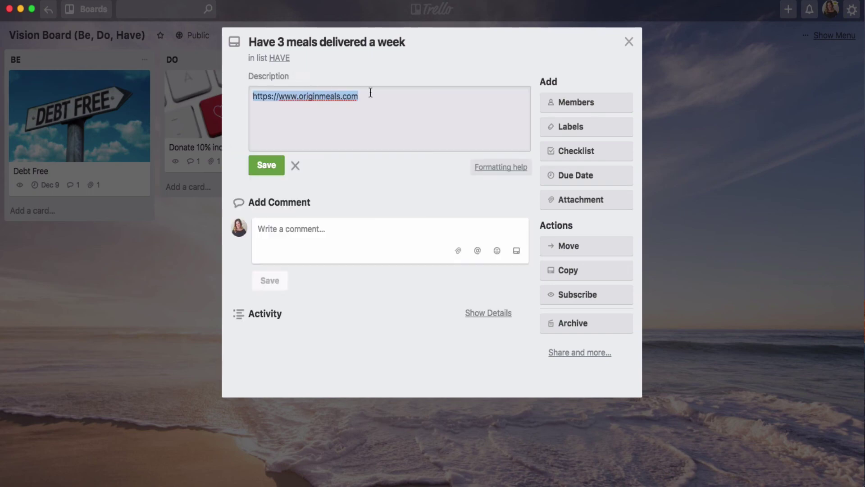
click(374, 96)
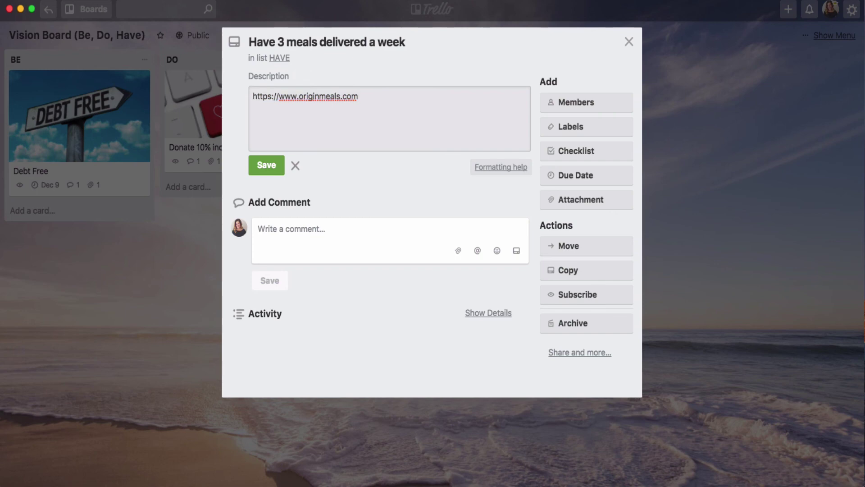
text(Meal delivery service)
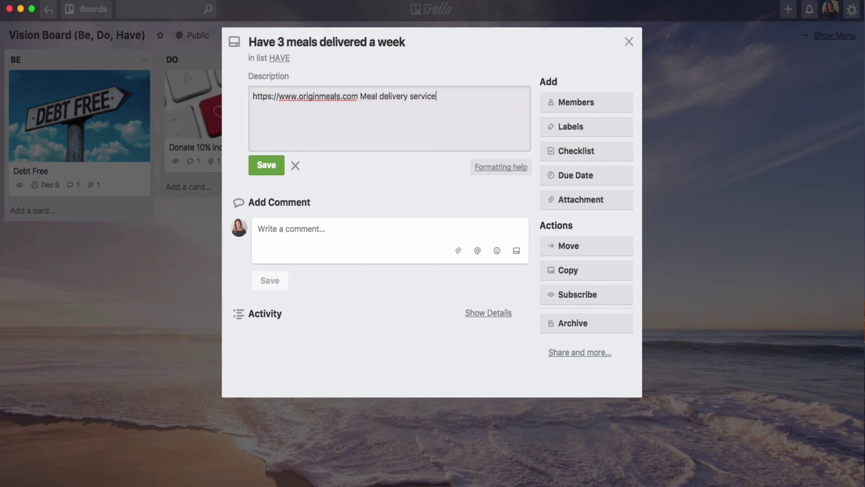
click(266, 165)
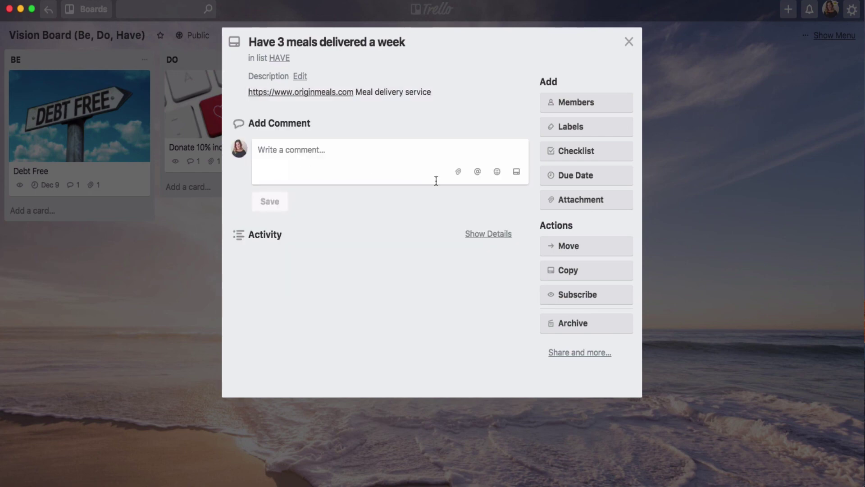
Post a comment with the menu screenshot attached and close the card
click(458, 172)
click(478, 222)
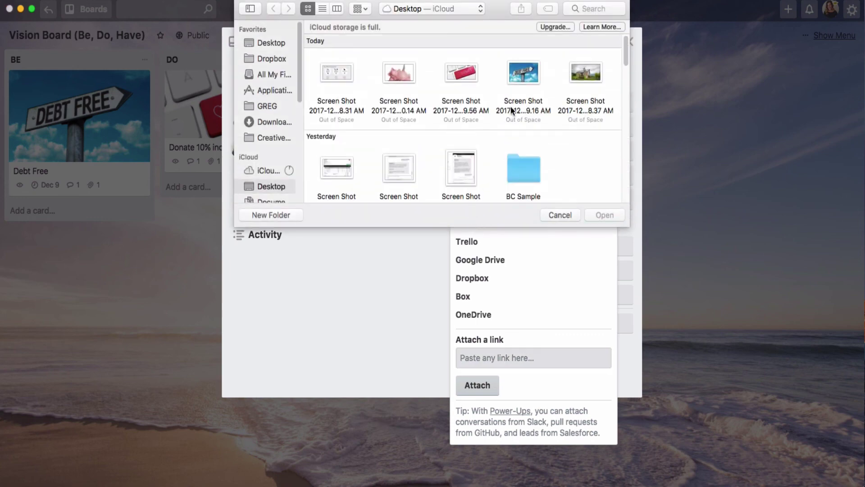
double_click(345, 78)
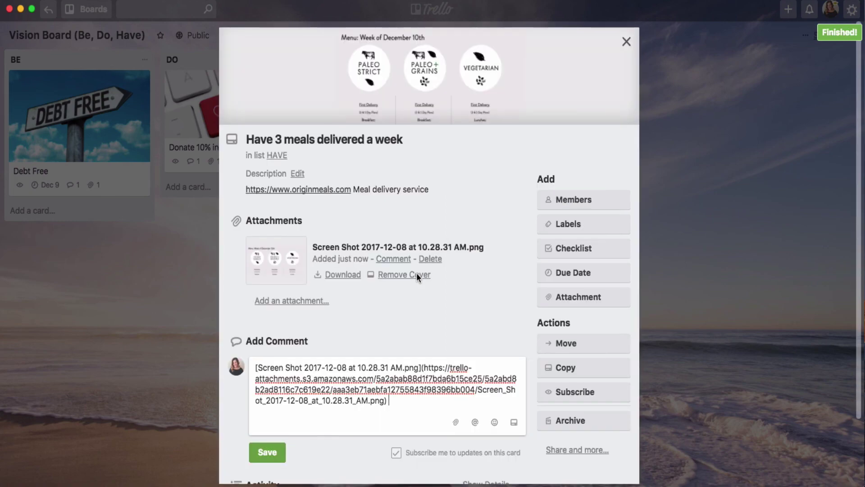
click(275, 458)
click(164, 375)
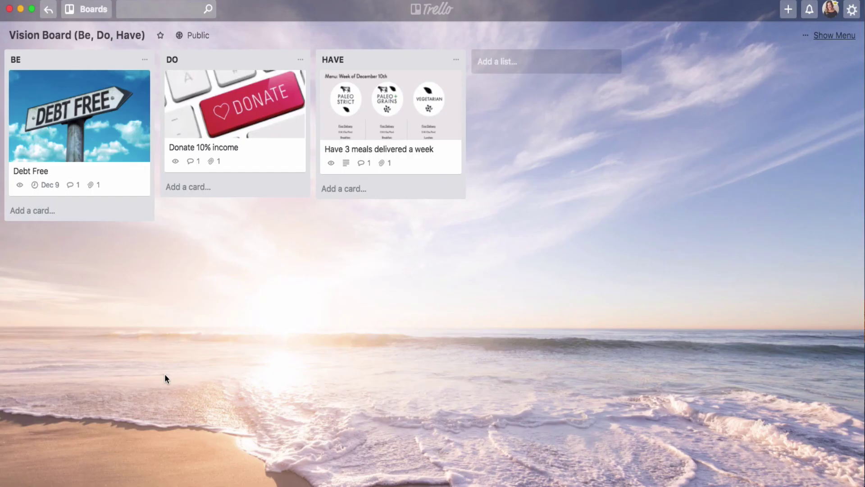
drag(383, 119, 382, 162)
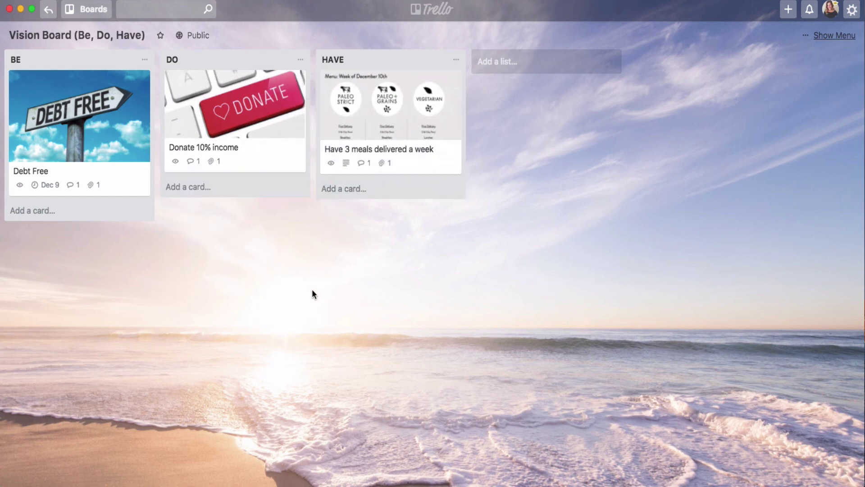